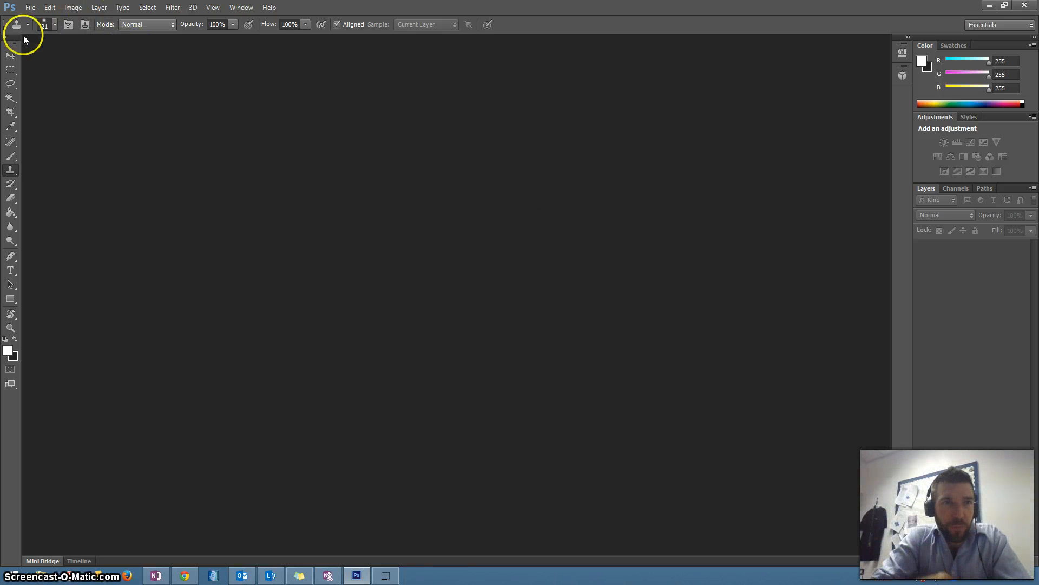
# Open the Coast JPEG image from the Desktop.
pyautogui.click(29, 8)
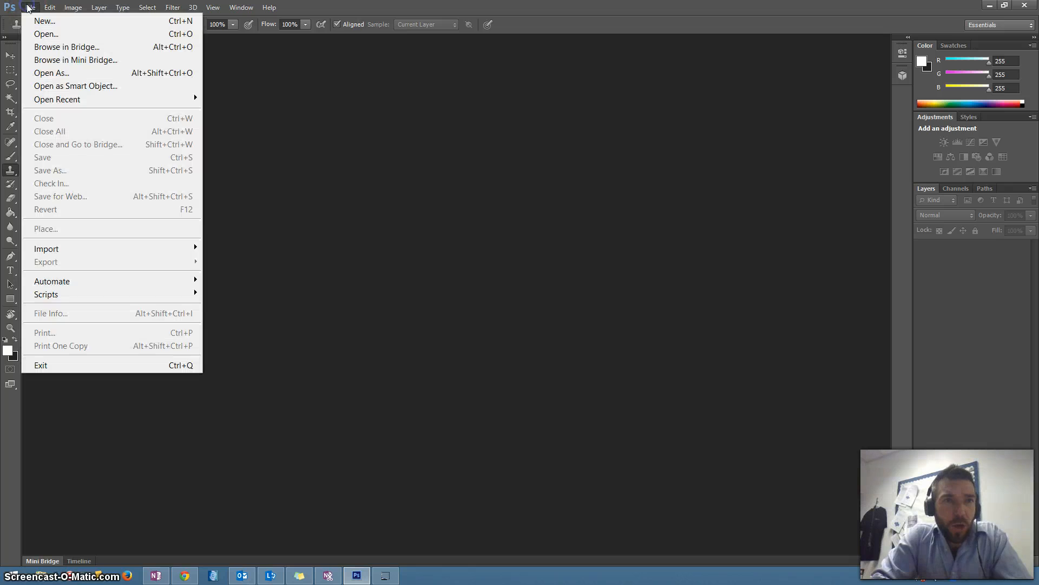
pyautogui.click(35, 33)
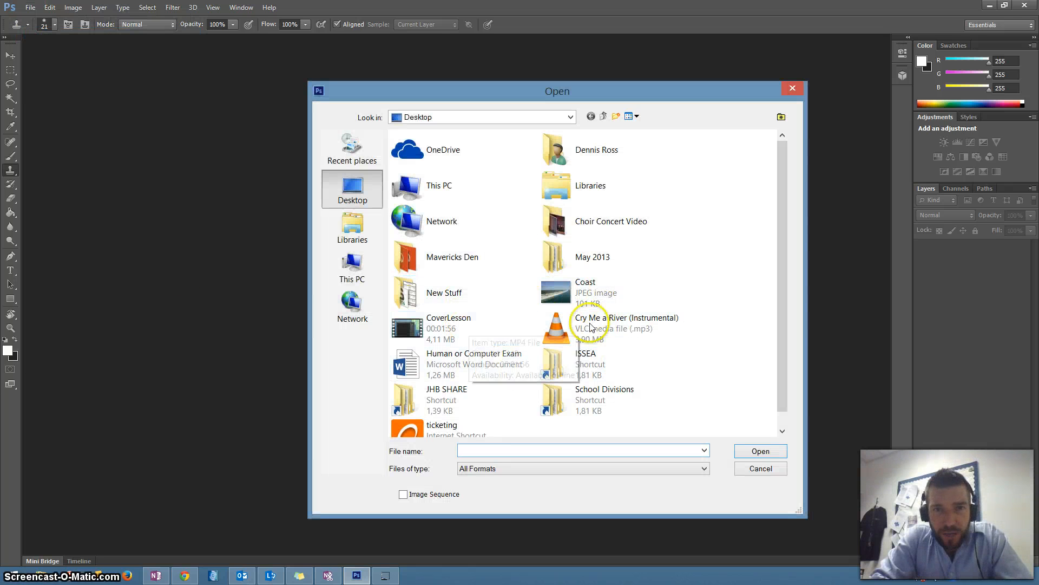
pyautogui.doubleClick(582, 293)
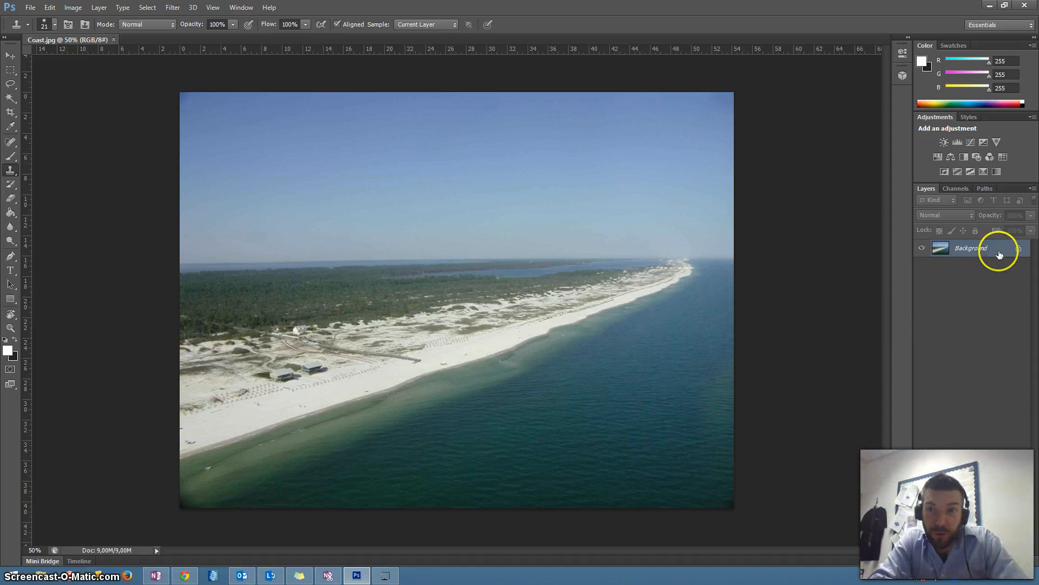
# Duplicate the Background layer within Coast.jpg and name the copy Coast.
pyautogui.rightClick(999, 250)
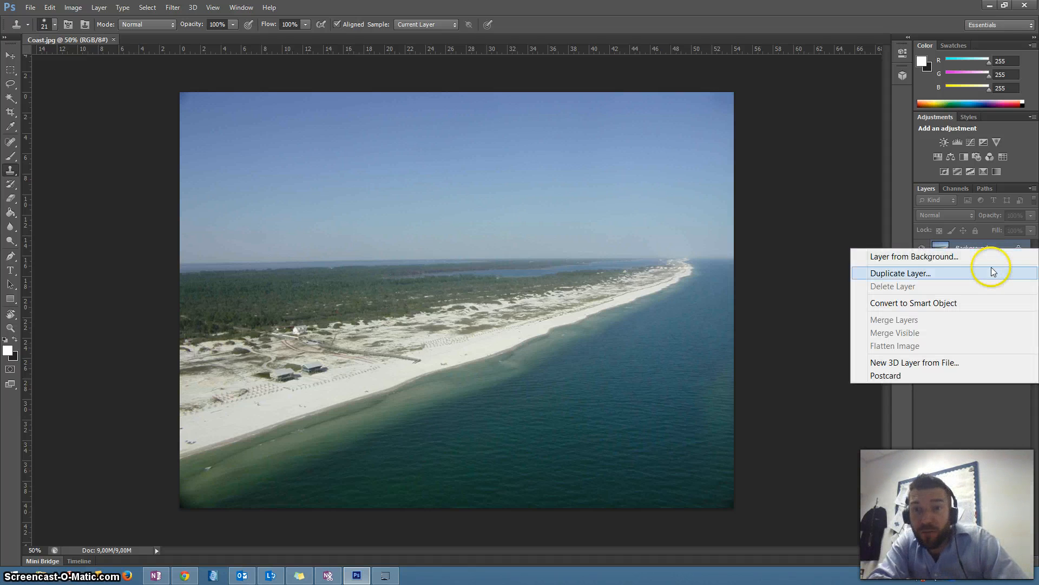
pyautogui.click(966, 276)
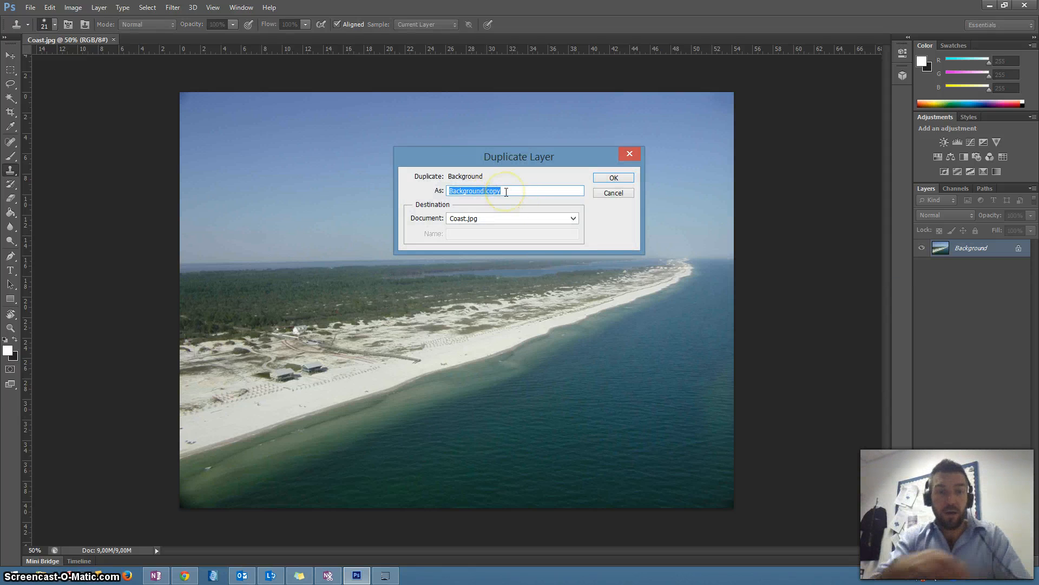
pyautogui.write('C')
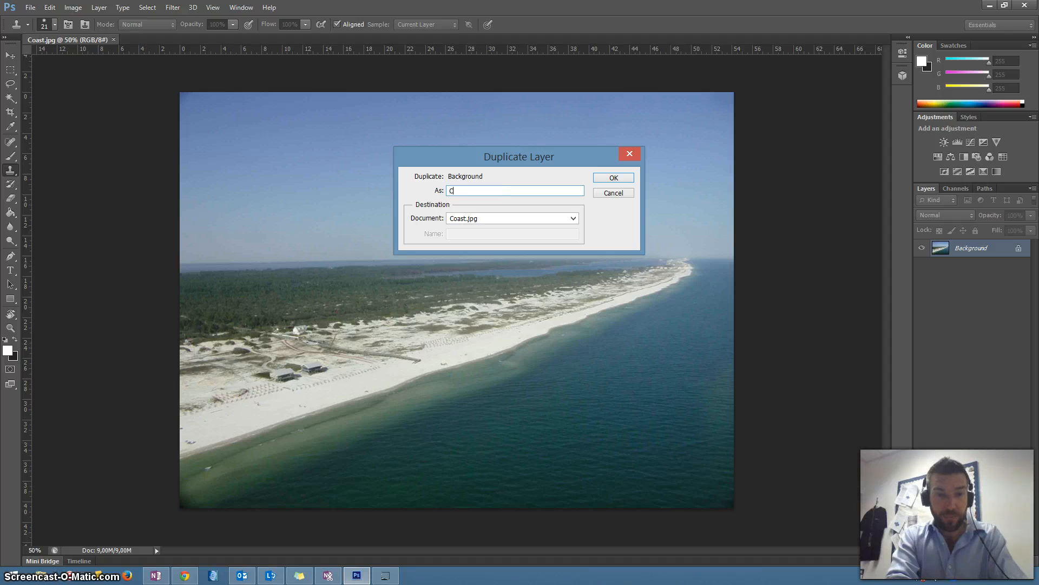
pyautogui.write('oast')
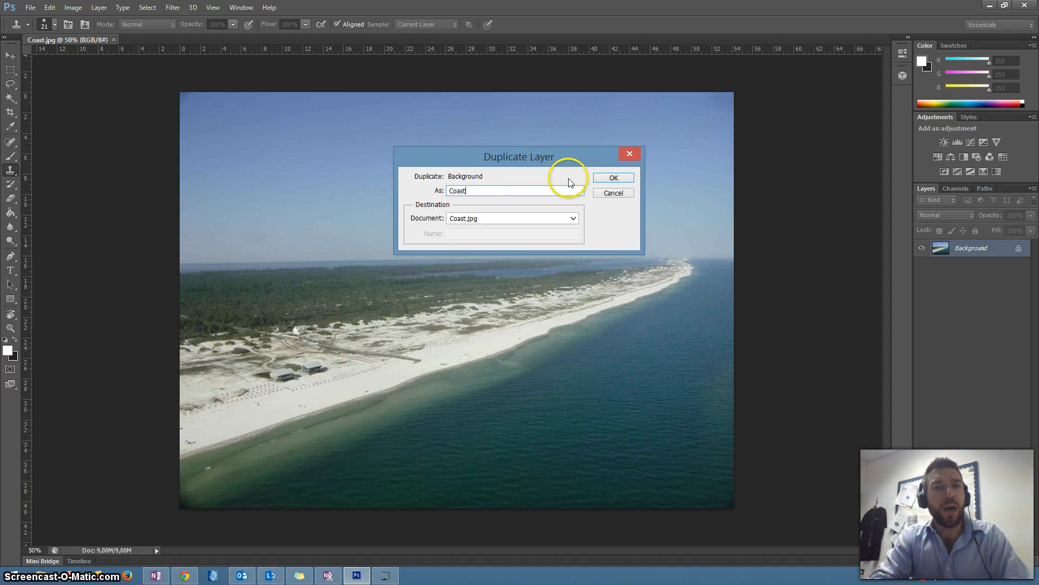
pyautogui.click(610, 177)
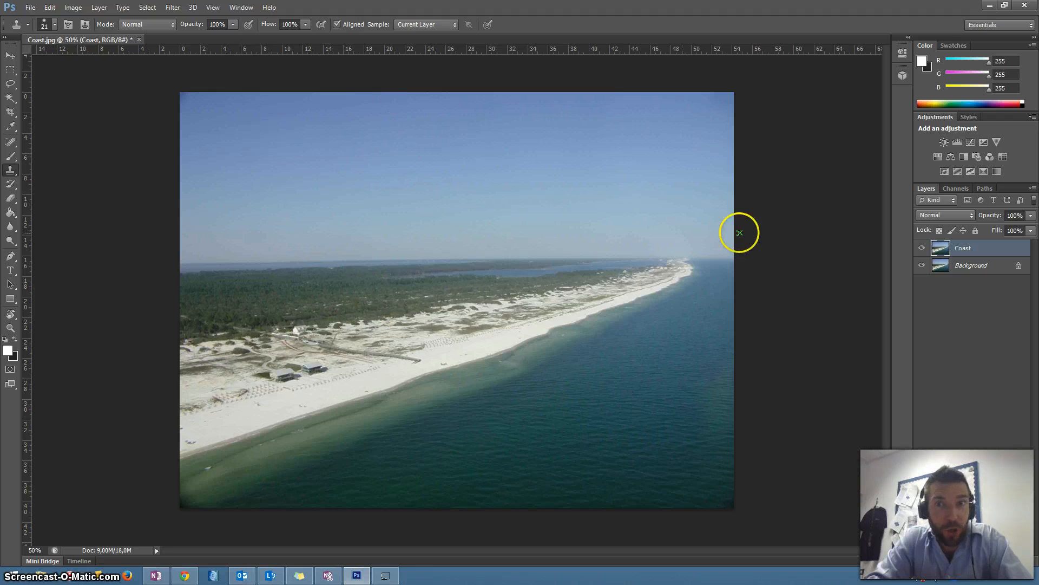
# Activate the Move tool, switch briefly to the Magic Wand tool, and return to the Move tool.
pyautogui.press('v')
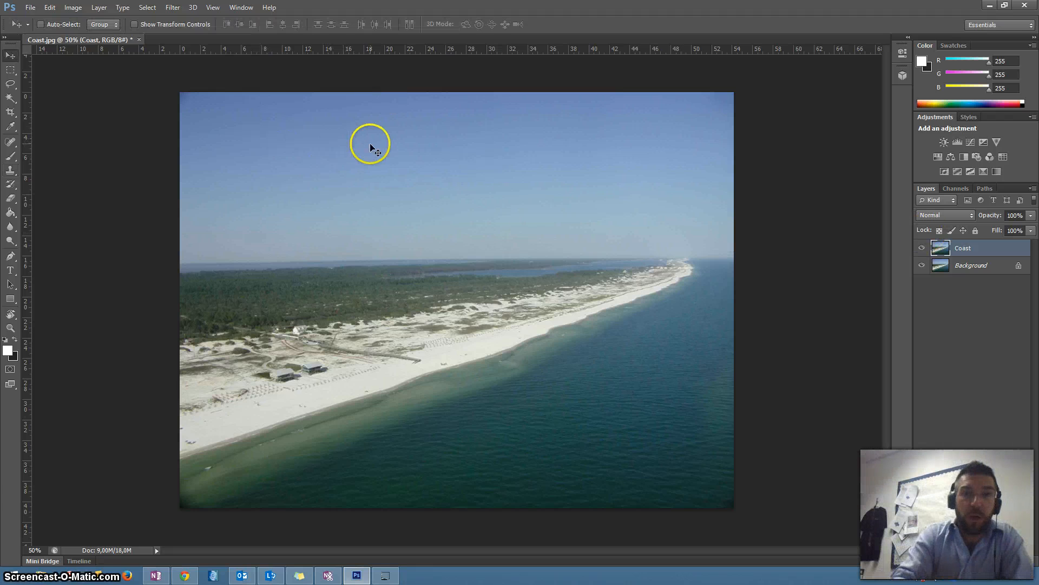
pyautogui.moveTo(361, 229)
pyautogui.mouseDown()
pyautogui.moveTo(389, 258)
pyautogui.moveTo(429, 261)
pyautogui.moveTo(413, 221)
pyautogui.moveTo(460, 235)
pyautogui.moveTo(473, 250)
pyautogui.moveTo(417, 220)
pyautogui.moveTo(454, 220)
pyautogui.moveTo(487, 271)
pyautogui.moveTo(430, 267)
pyautogui.moveTo(387, 287)
pyautogui.moveTo(355, 220)
pyautogui.moveTo(369, 237)
pyautogui.moveTo(362, 227)
pyautogui.mouseUp()
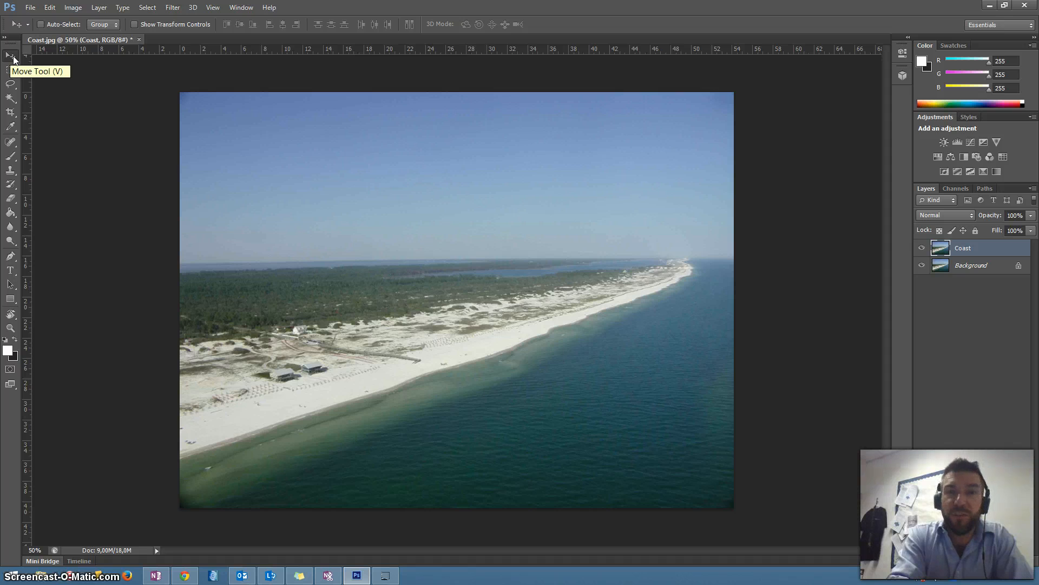
pyautogui.click(12, 106)
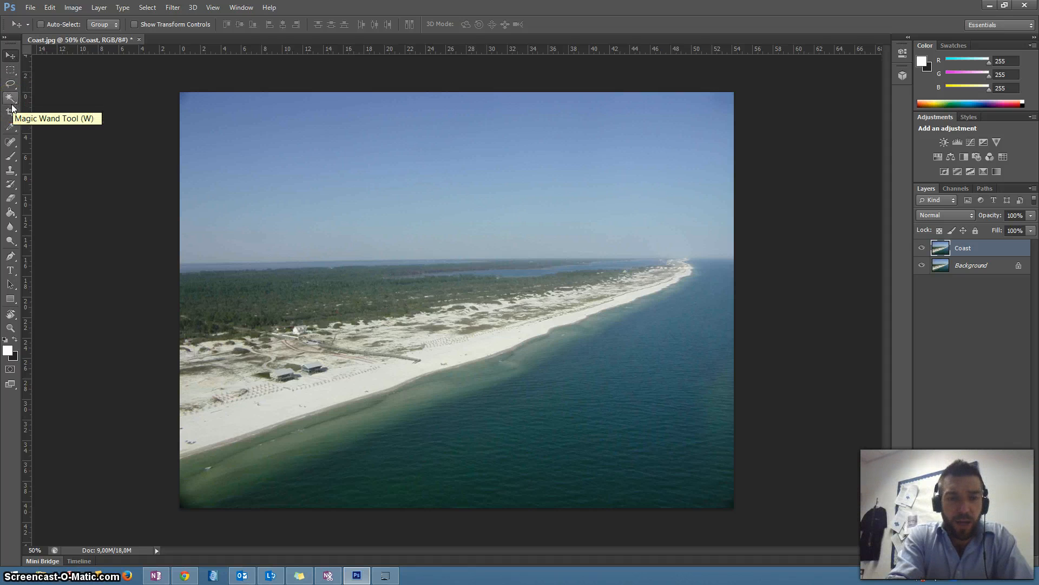
pyautogui.click(11, 105)
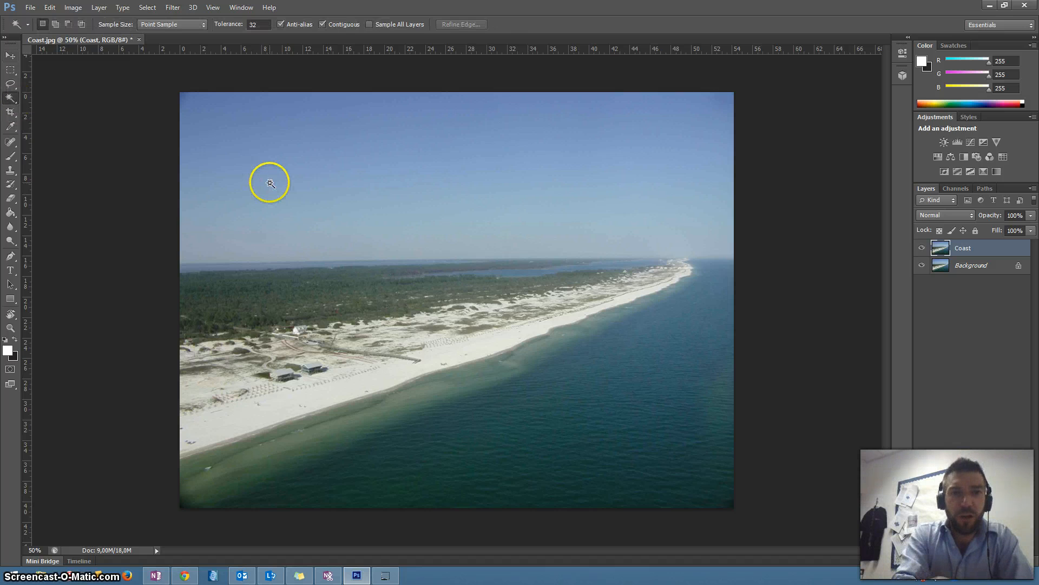
pyautogui.press('v')
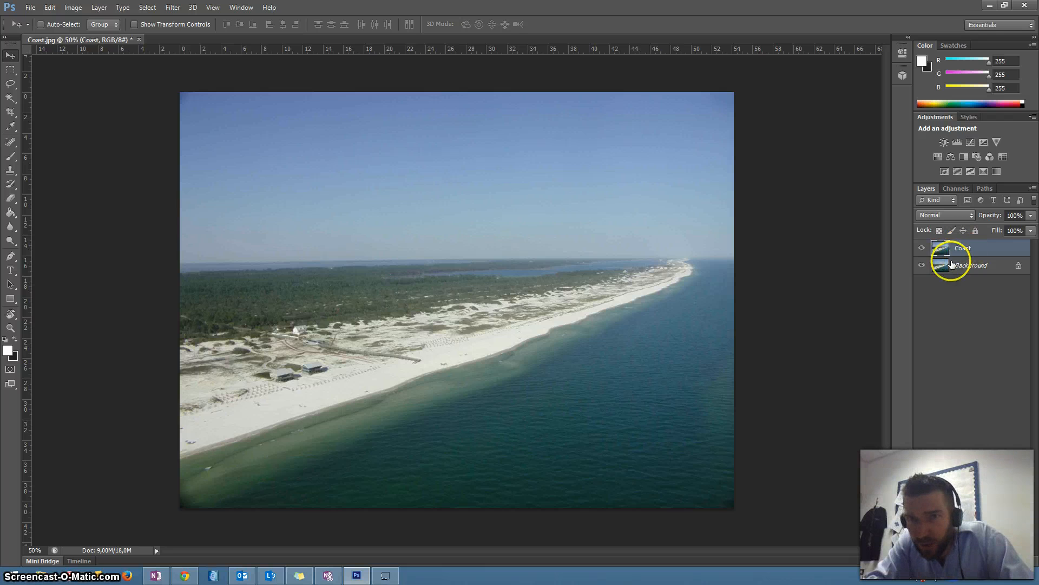
# Delete the original Background layer, keeping only the Coast layer.
pyautogui.click(972, 270)
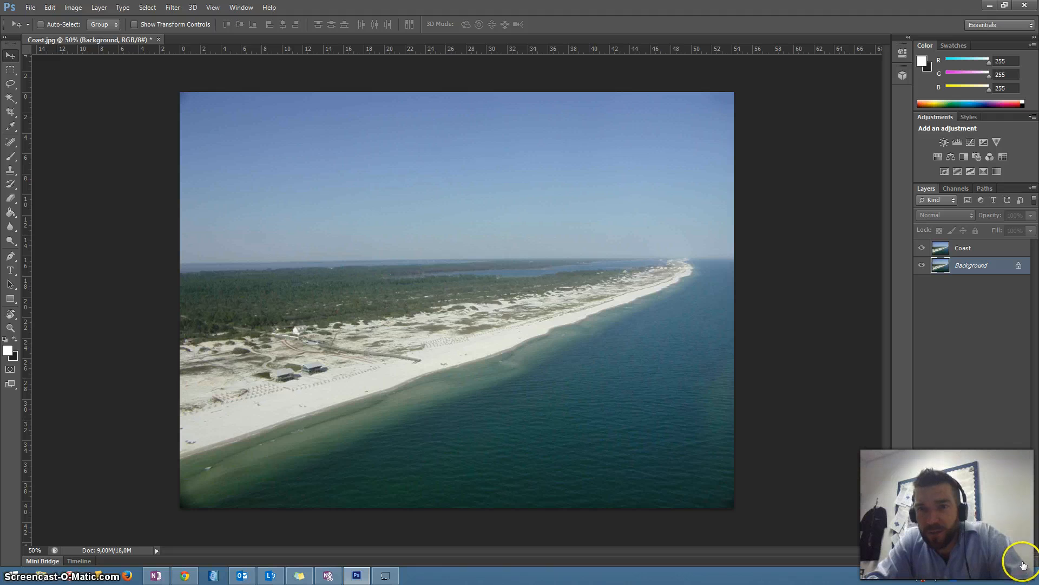
pyautogui.click(1023, 561)
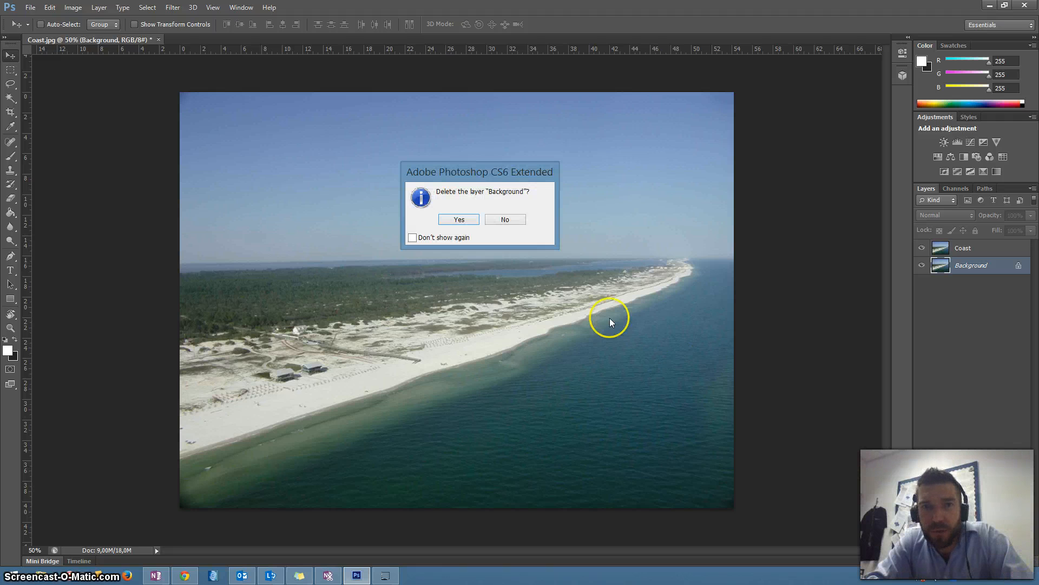
pyautogui.click(453, 218)
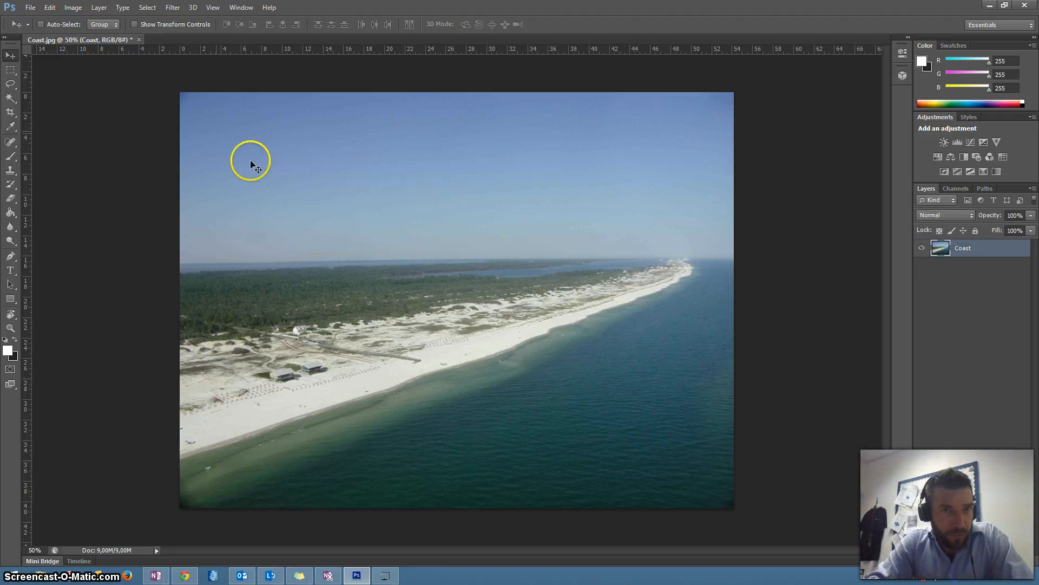
# Move the Coast layer down and to the right, and return it to fill the canvas.
pyautogui.moveTo(246, 177); pyautogui.dragTo(414, 248)
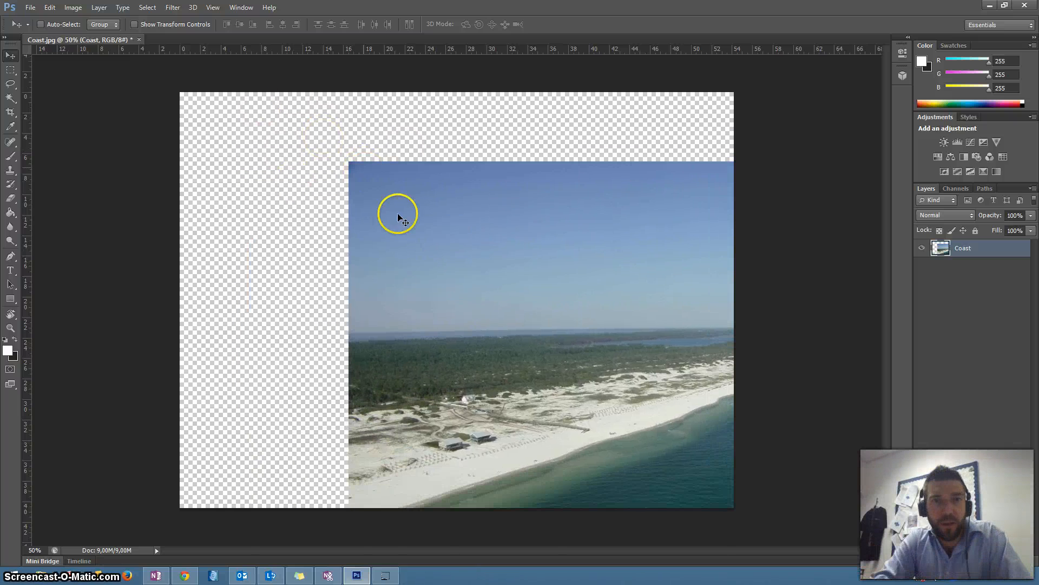
pyautogui.moveTo(398, 216); pyautogui.dragTo(231, 152)
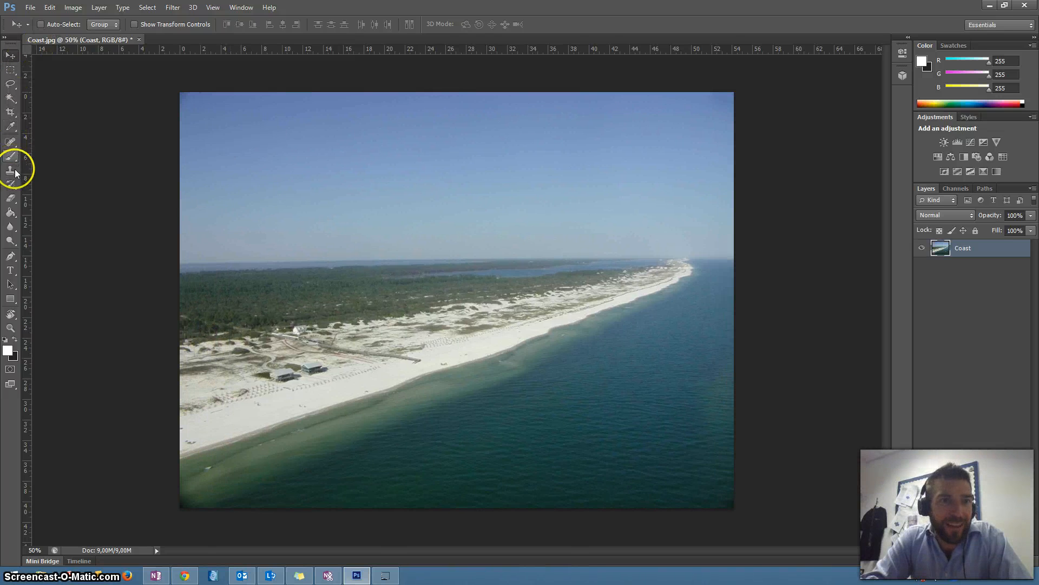
# Try erasing a curved stroke in the upper-left sky of the Coast layer, and dismiss the mail notifications.
pyautogui.click(10, 198)
pyautogui.moveTo(274, 103)
pyautogui.mouseDown()
pyautogui.moveTo(232, 140)
pyautogui.moveTo(273, 160)
pyautogui.moveTo(276, 148)
pyautogui.moveTo(246, 154)
pyautogui.moveTo(230, 131)
pyautogui.moveTo(267, 115)
pyautogui.moveTo(242, 127)
pyautogui.moveTo(239, 144)
pyautogui.moveTo(269, 159)
pyautogui.mouseUp()
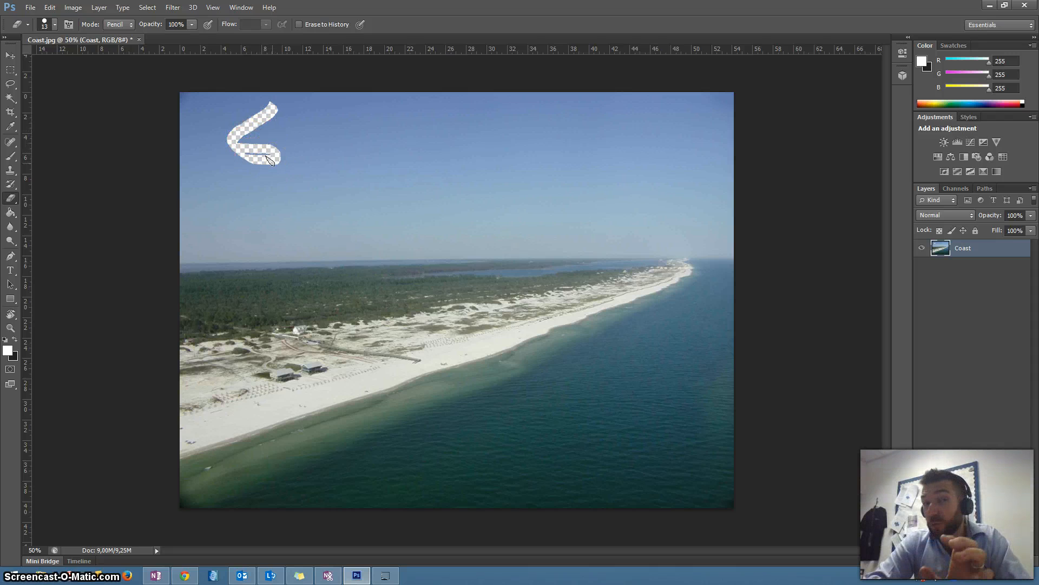
pyautogui.moveTo(963, 32)
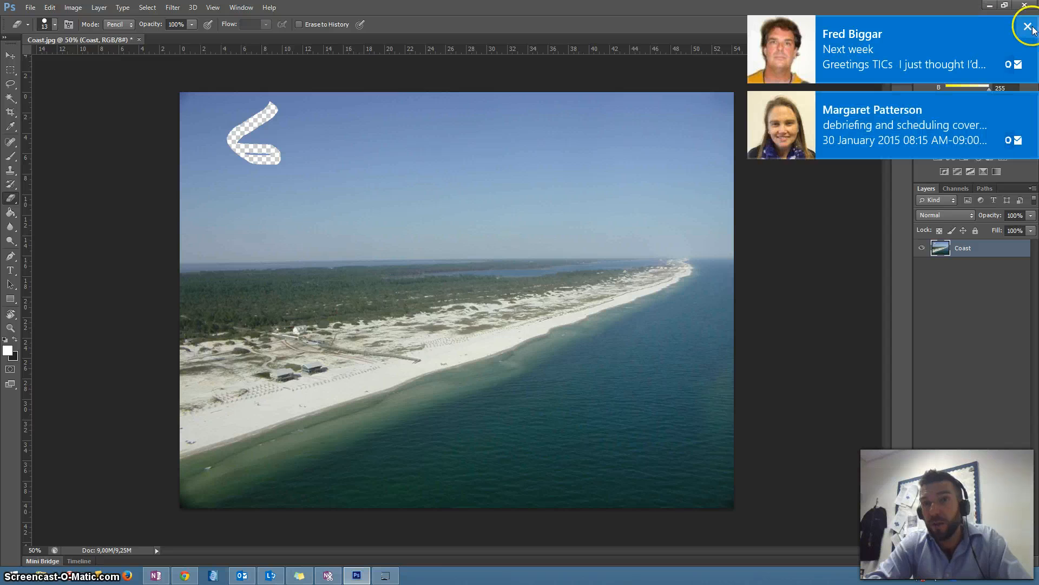
pyautogui.click(1028, 27)
pyautogui.click(1028, 103)
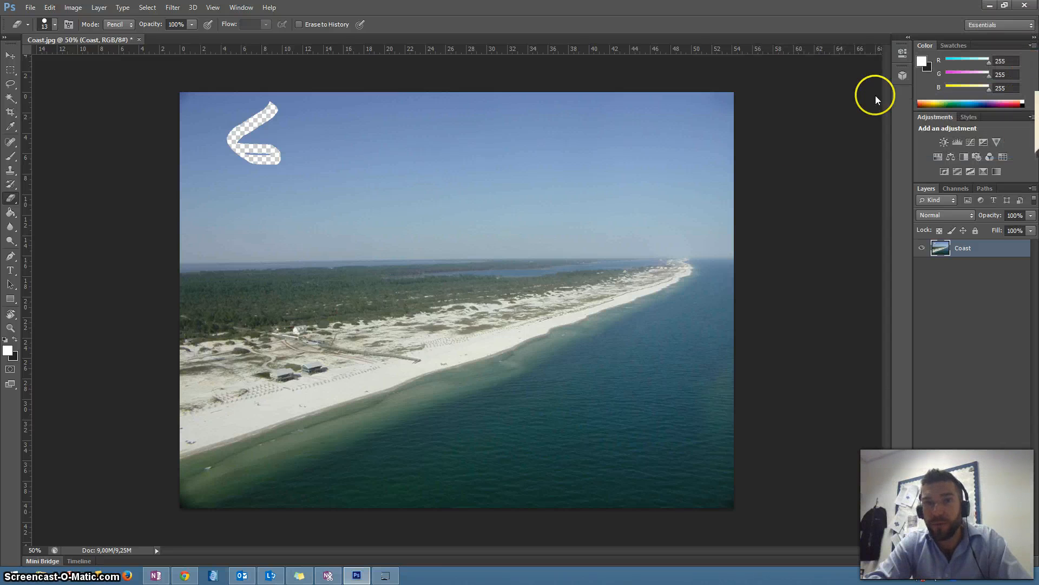
# Undo the eraser stroke in the sky of the Coast layer.
pyautogui.moveTo(276, 127)
pyautogui.mouseDown()
pyautogui.moveTo(257, 141)
pyautogui.moveTo(269, 160)
pyautogui.mouseUp()
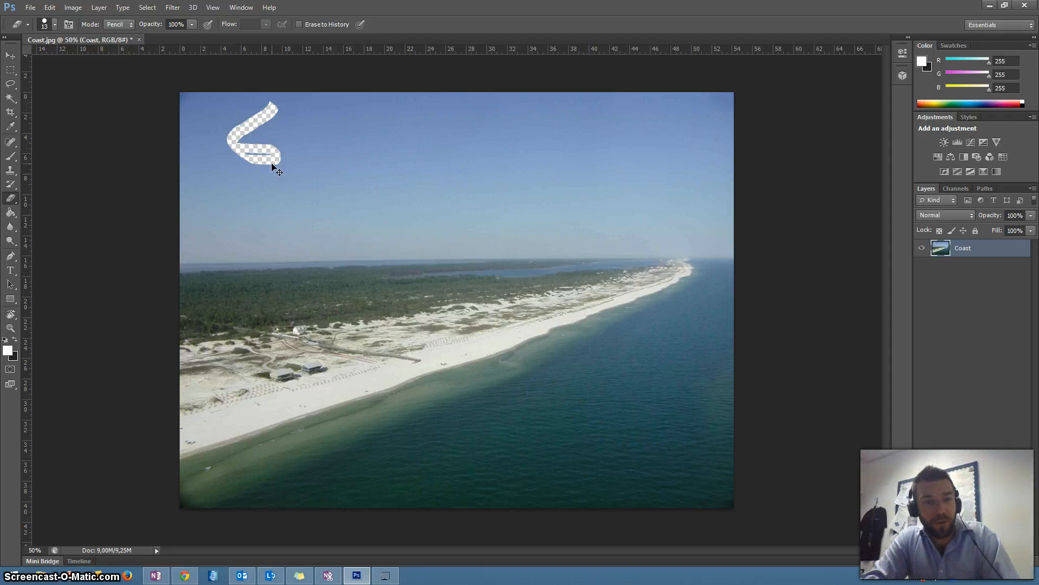
pyautogui.hotkey('ctrl', 'z')
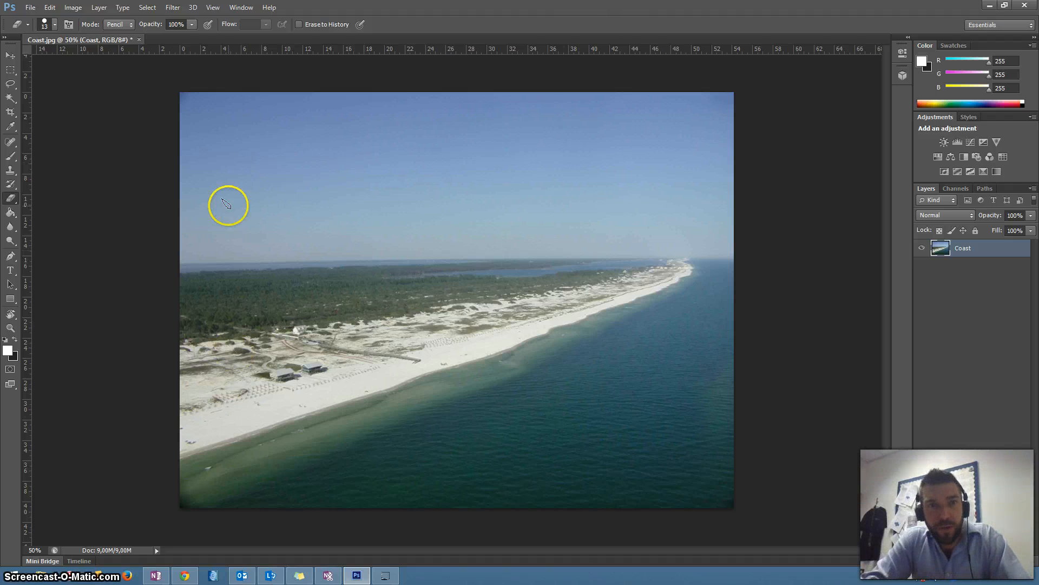
# Open the IMG_0418 aerial photo from the Photos of School folder inside New Stuff.
pyautogui.click(30, 7)
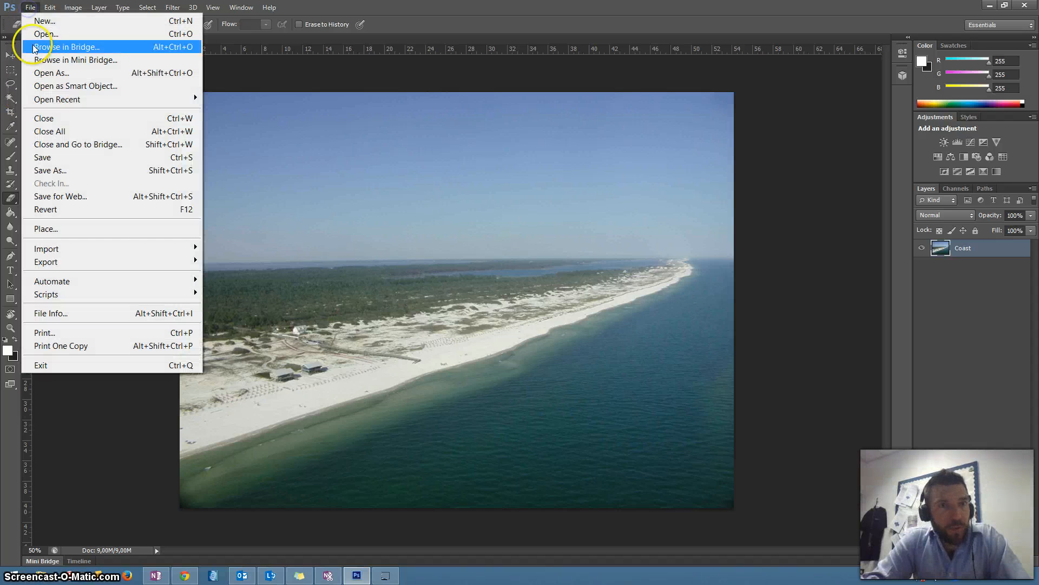
pyautogui.click(48, 35)
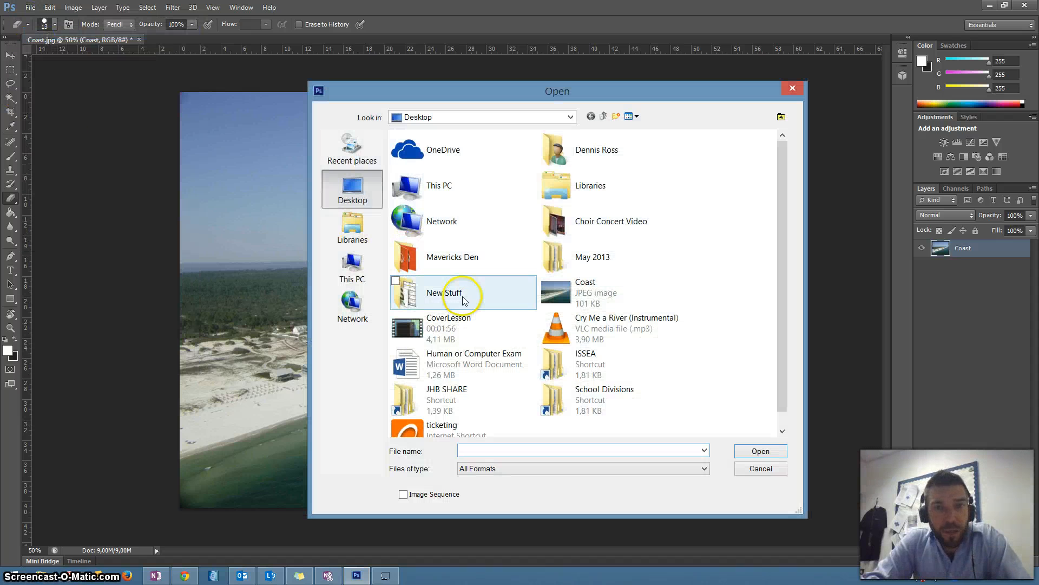
pyautogui.doubleClick(460, 306)
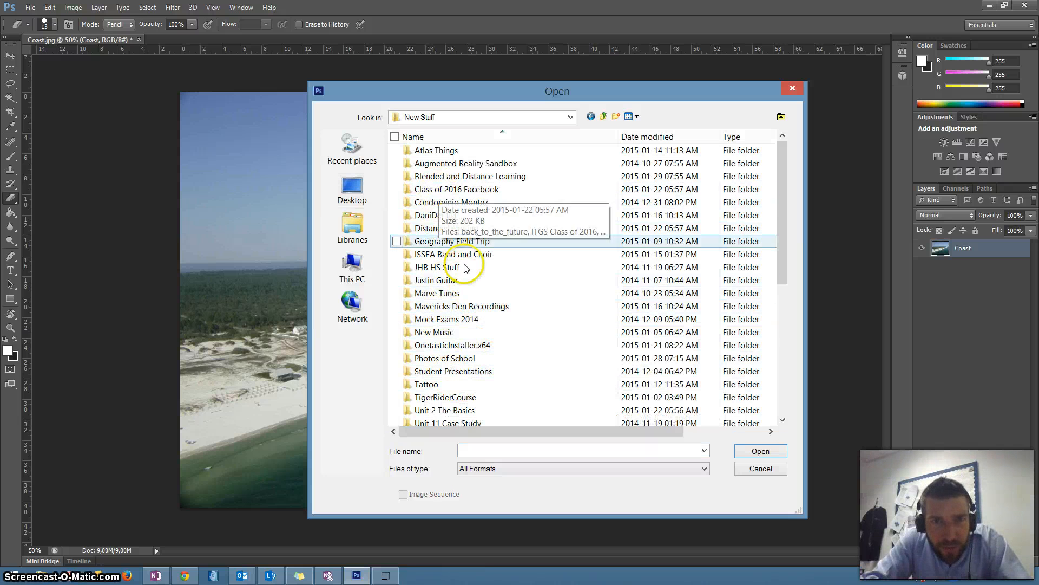
pyautogui.doubleClick(473, 359)
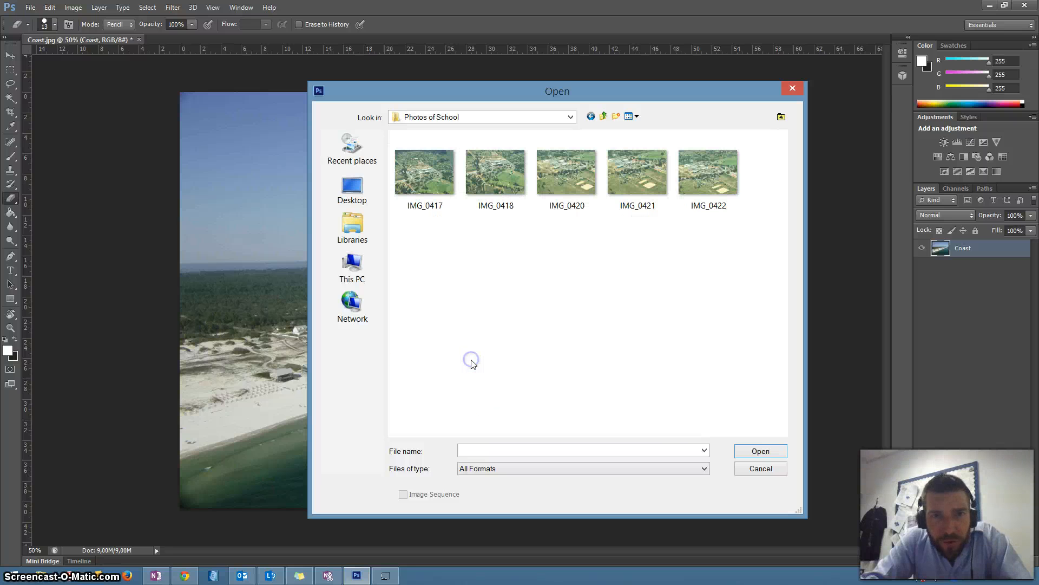
pyautogui.doubleClick(514, 179)
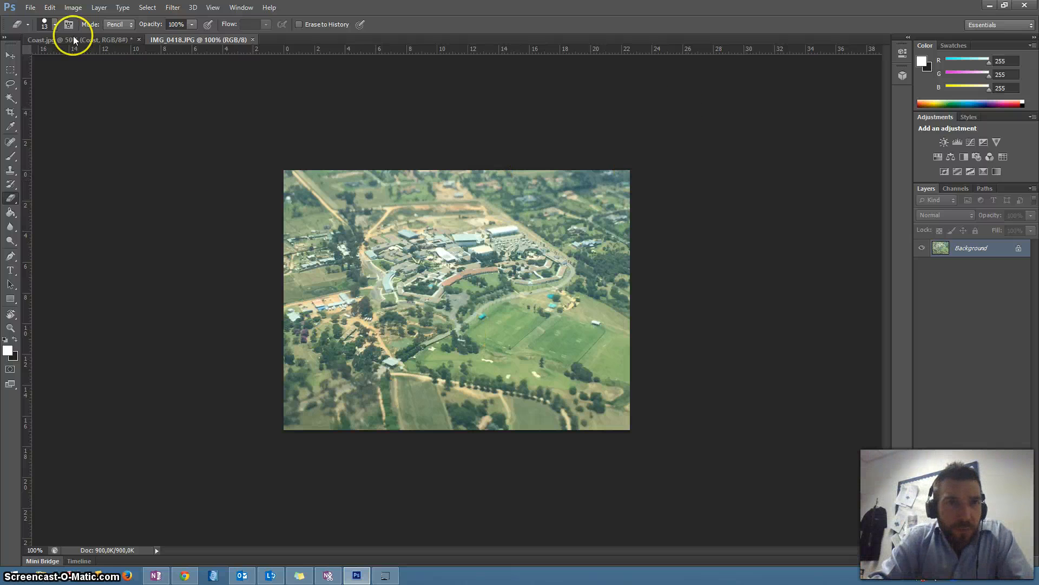
# Open the IMG_0417 photo from the Photos of School folder and close it again.
pyautogui.click(31, 8)
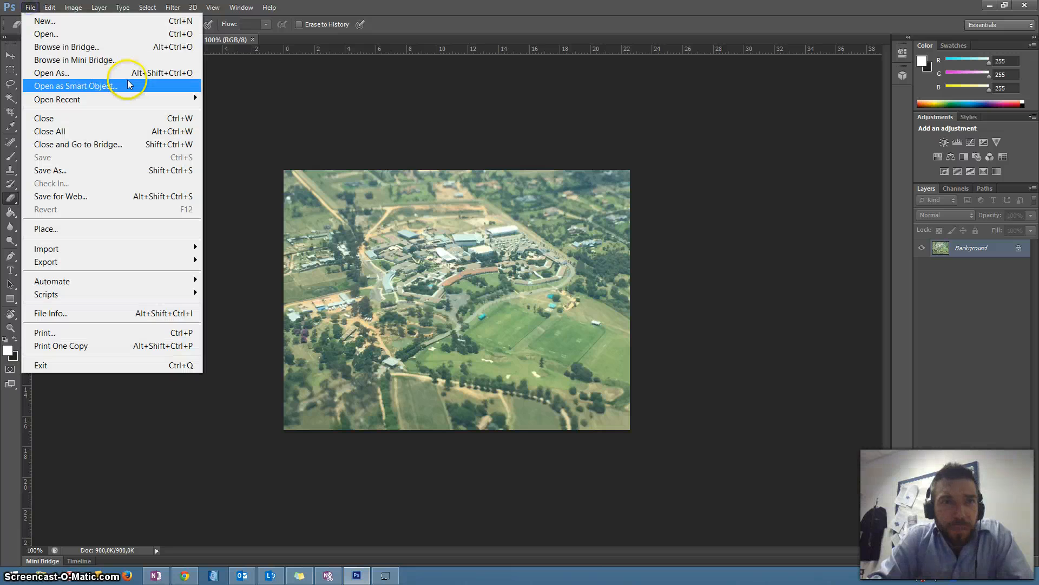
pyautogui.click(90, 39)
pyautogui.doubleClick(419, 162)
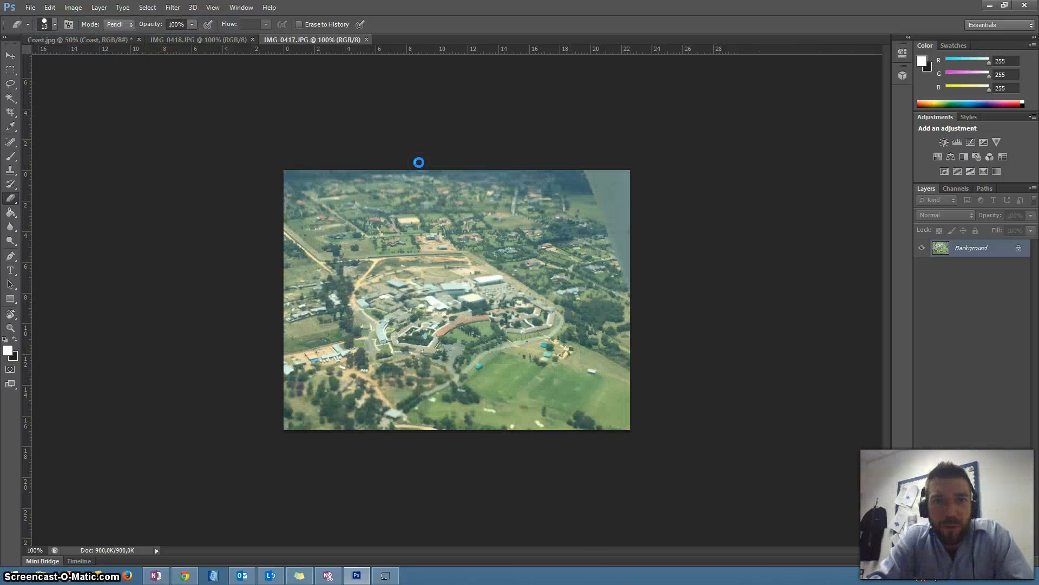
pyautogui.click(366, 40)
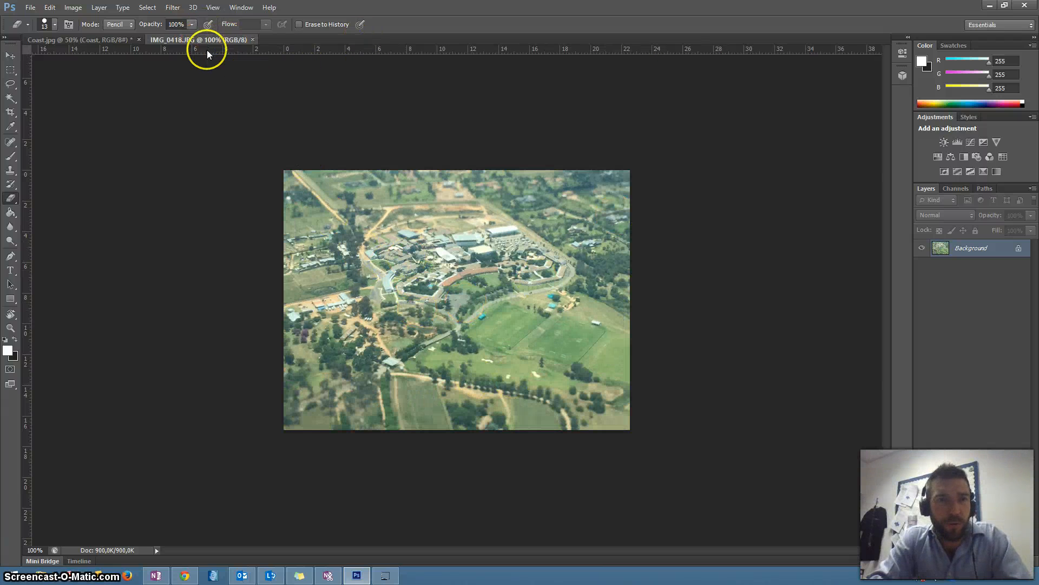
# View the Coast.jpg and IMG_0418.JPG documents alternately, finishing with the IMG_0418.JPG school photo.
pyautogui.click(97, 41)
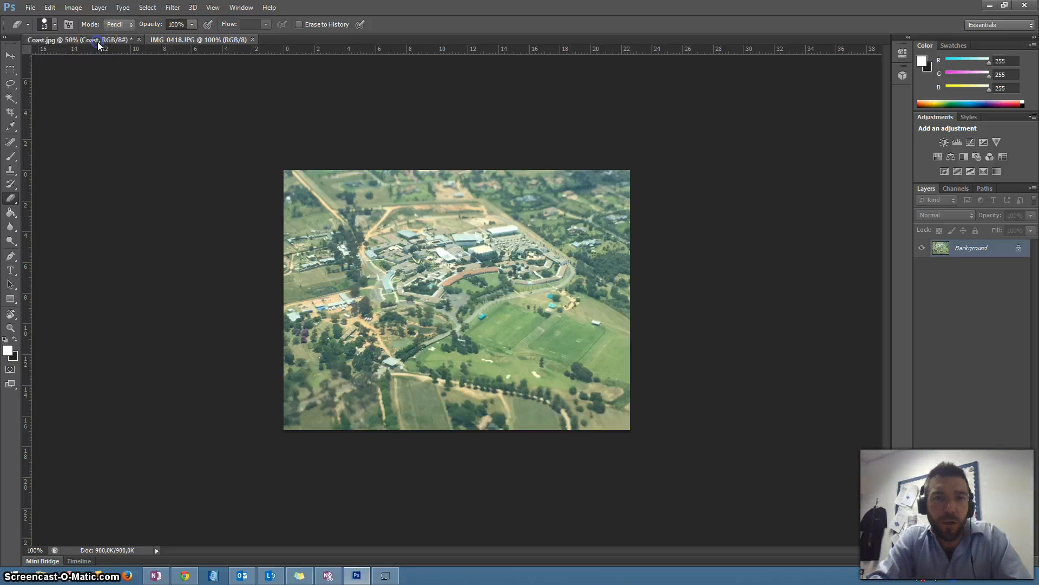
pyautogui.click(157, 40)
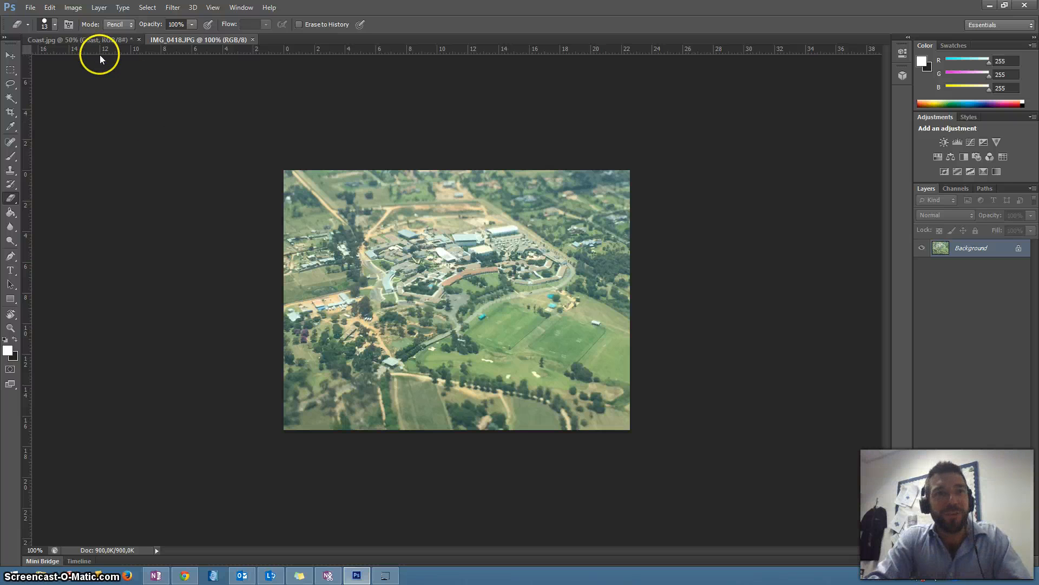
pyautogui.click(127, 40)
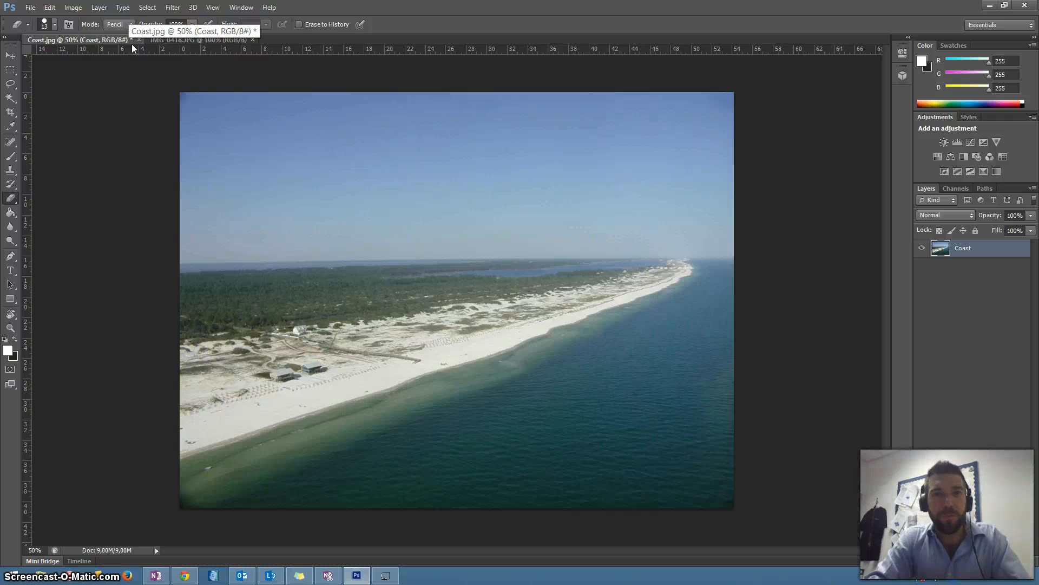
pyautogui.click(163, 41)
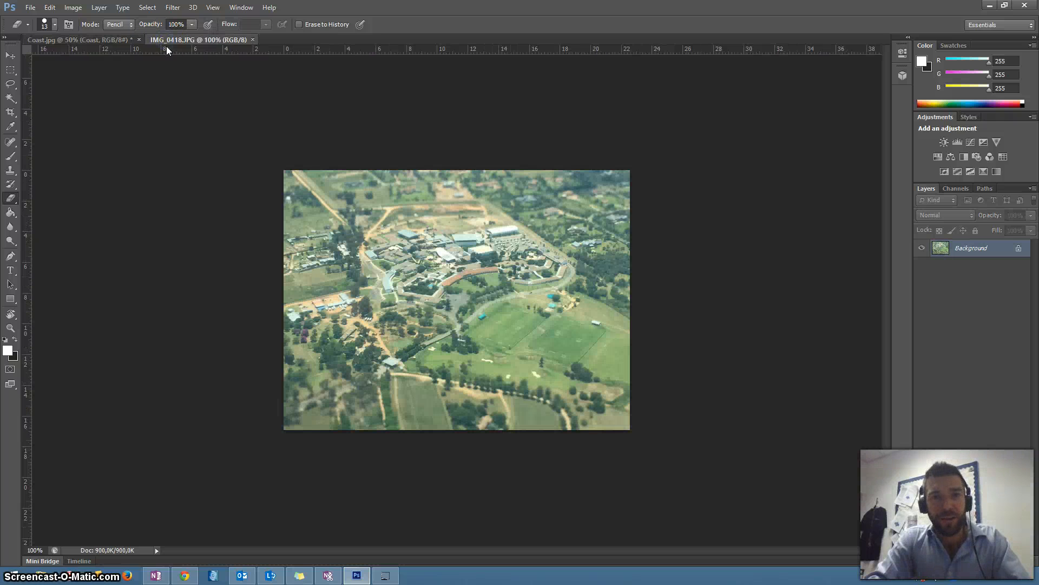
# Copy the entire IMG_0418.JPG school photo and paste it into the Coast.jpg document as a new layer.
pyautogui.click(163, 203)
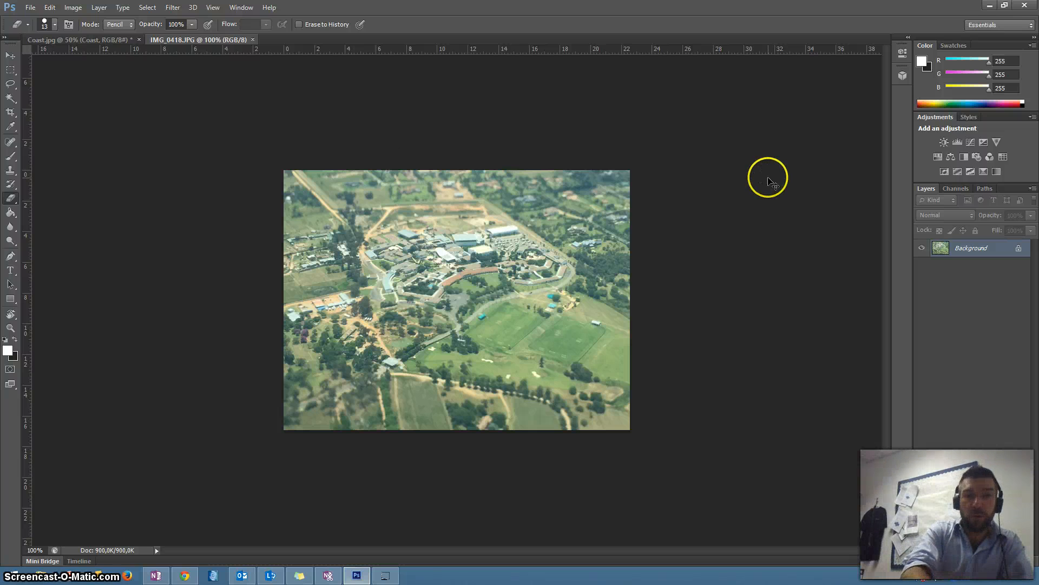
pyautogui.hotkey('ctrl', 'a')
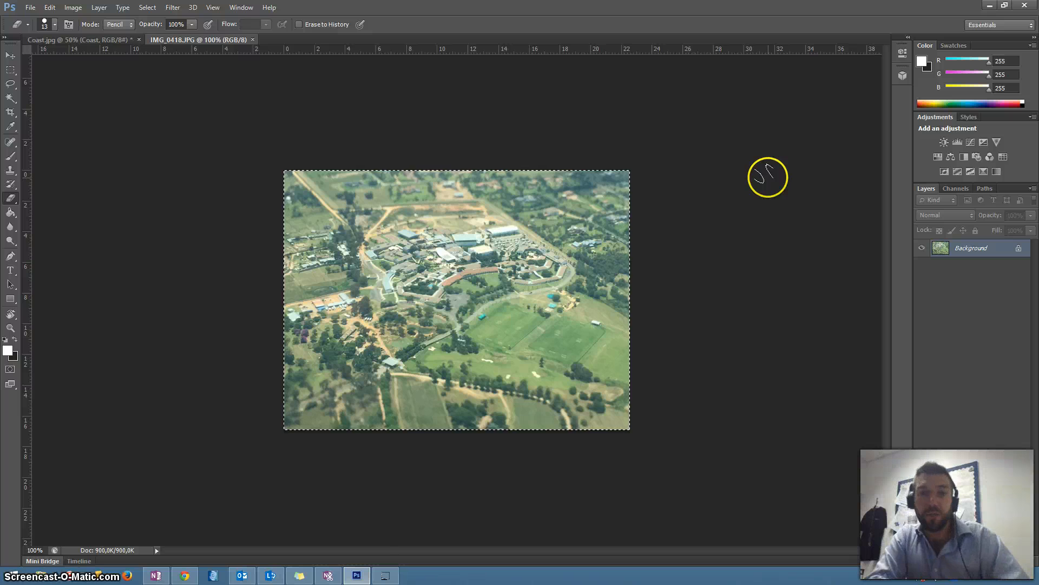
pyautogui.click(112, 40)
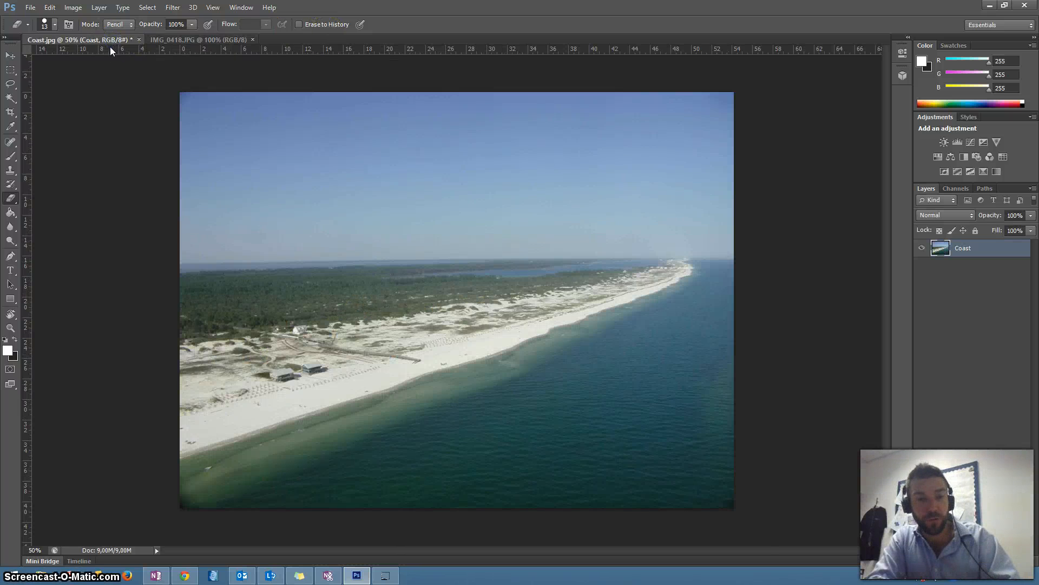
pyautogui.hotkey('ctrl', 'v')
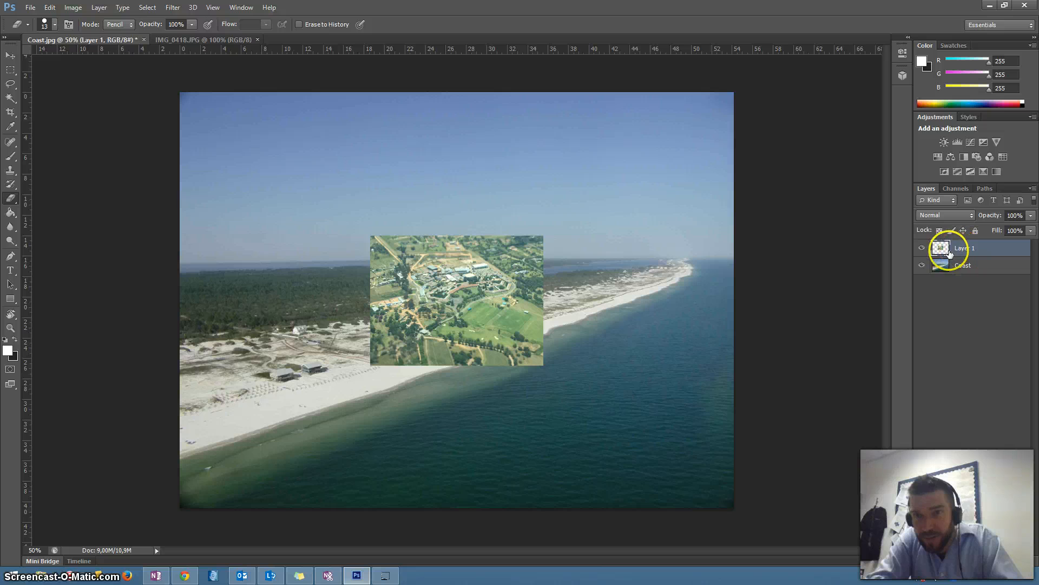
# Hide and show the Coast layer twice to check the pasted school photo on its own, leaving both layers visible.
pyautogui.click(922, 266)
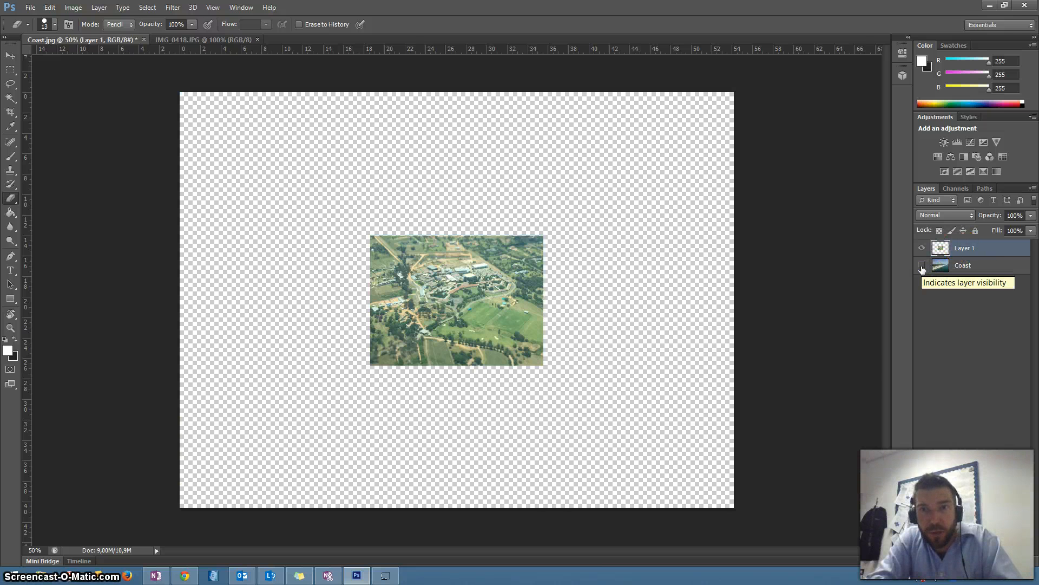
pyautogui.click(922, 267)
pyautogui.click(921, 266)
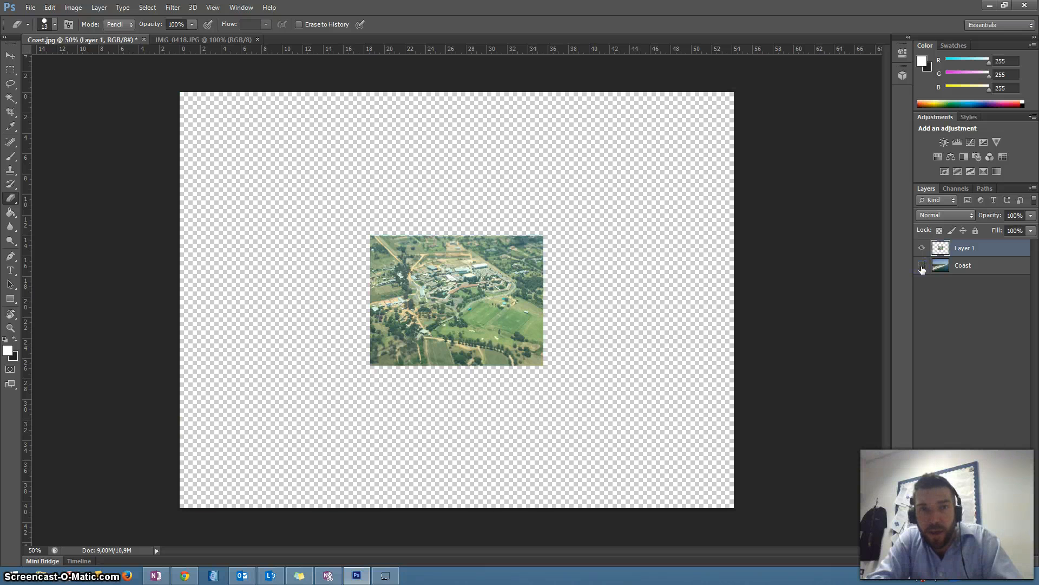
pyautogui.click(922, 266)
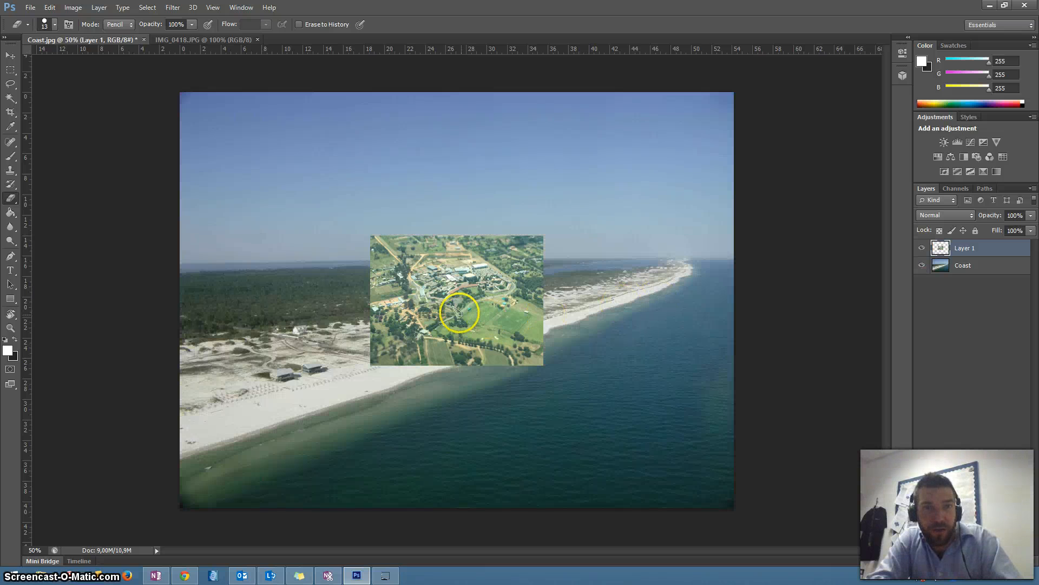
# Move the pasted school photo on Layer 1 left and slightly up, over the forest and beach of the coast picture.
pyautogui.click(7, 56)
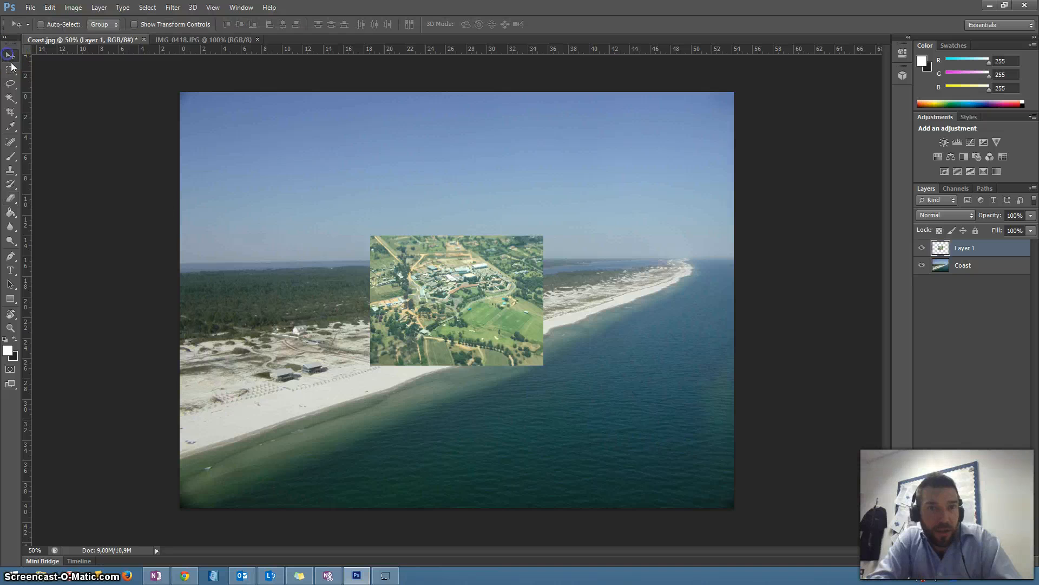
pyautogui.moveTo(424, 291); pyautogui.dragTo(335, 280)
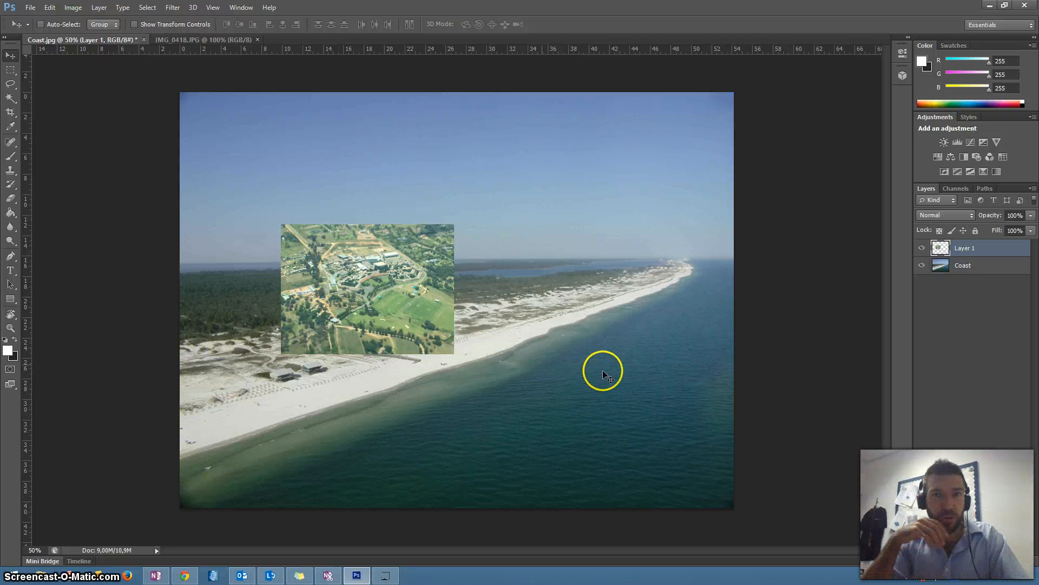
pyautogui.click(24, 7)
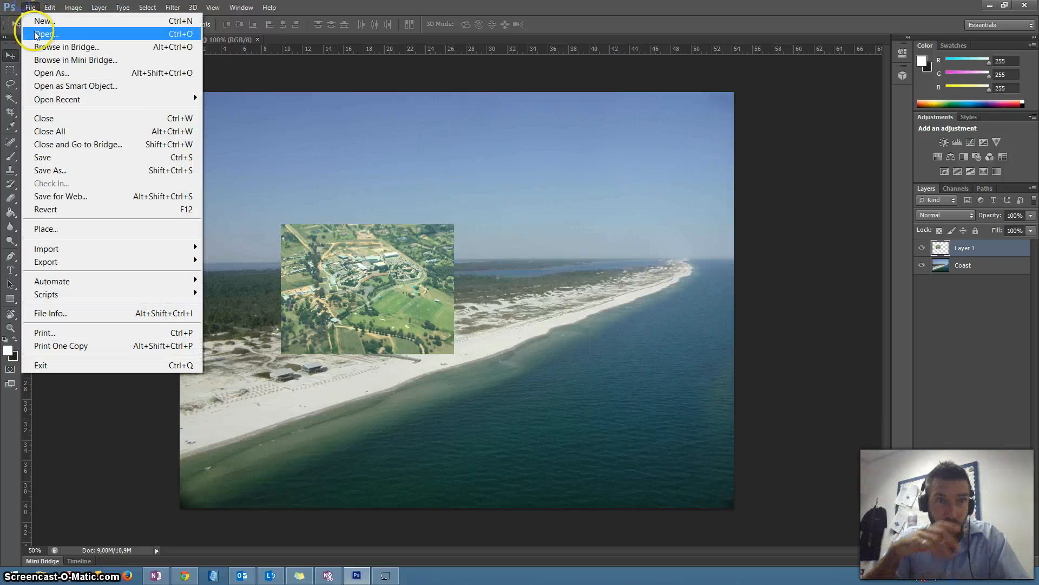
pyautogui.click(821, 237)
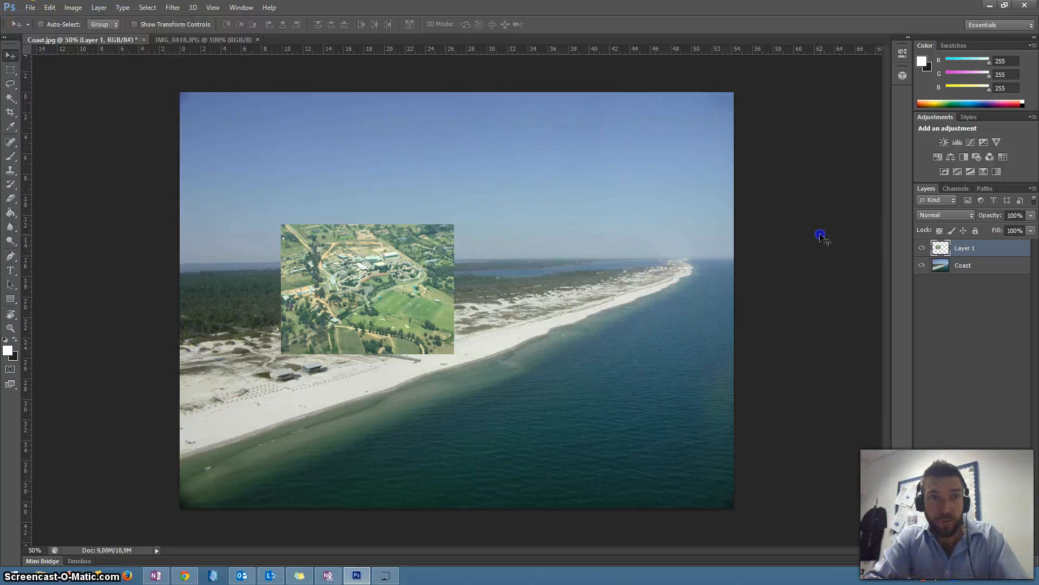
# Compare the IMG_0418.JPG and Coast.jpg documents by switching between them, finishing with the layered Coast.jpg.
pyautogui.click(174, 41)
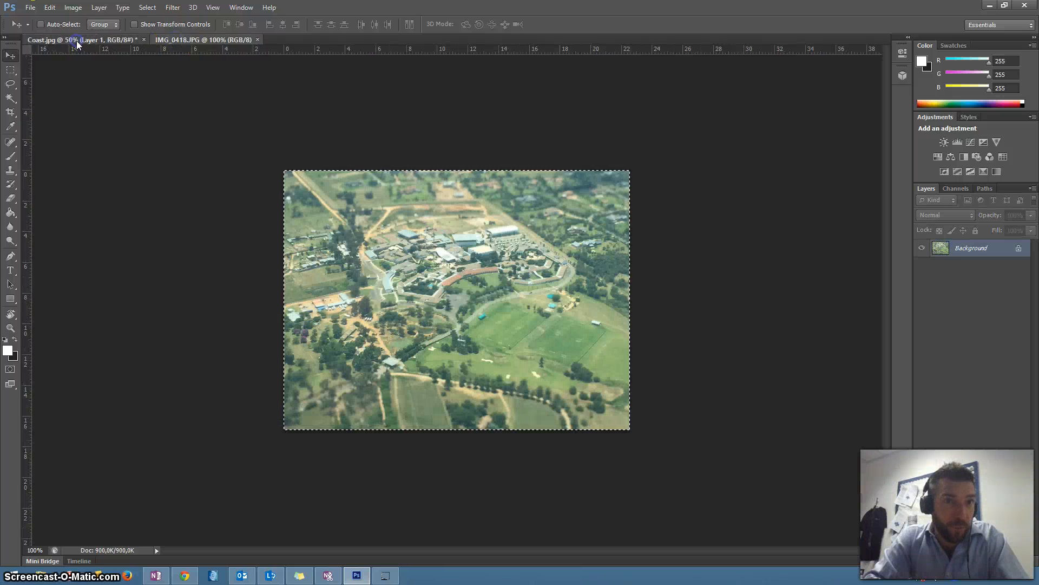
pyautogui.click(76, 40)
pyautogui.click(170, 39)
pyautogui.click(116, 39)
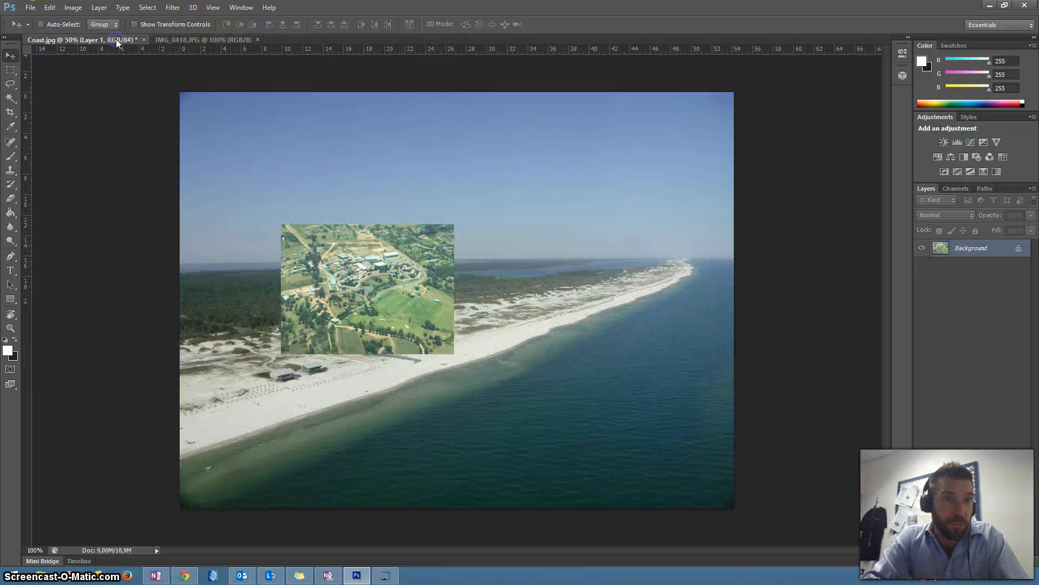
pyautogui.click(164, 43)
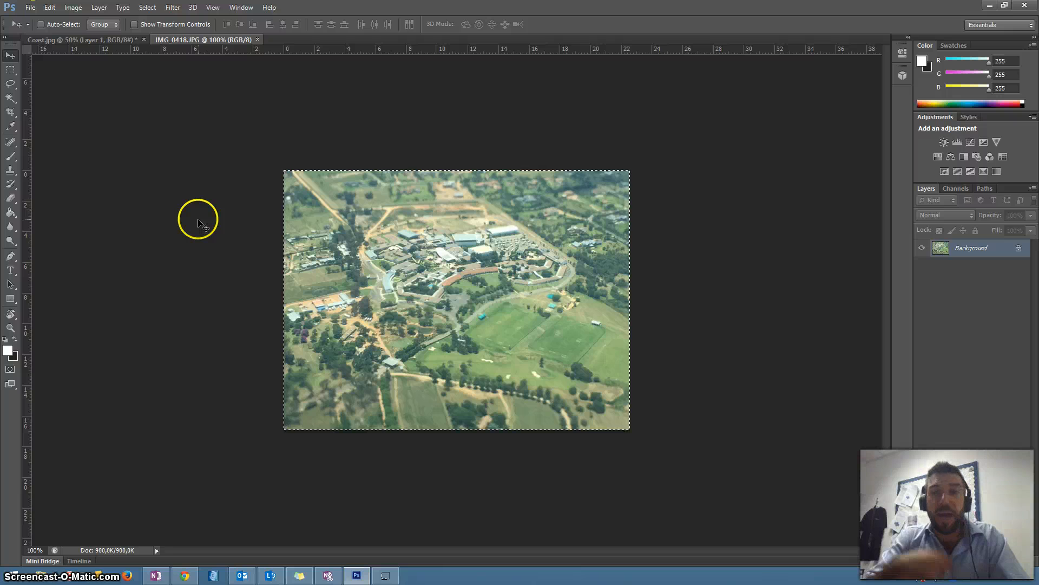
pyautogui.click(196, 242)
pyautogui.moveTo(197, 243); pyautogui.dragTo(130, 141)
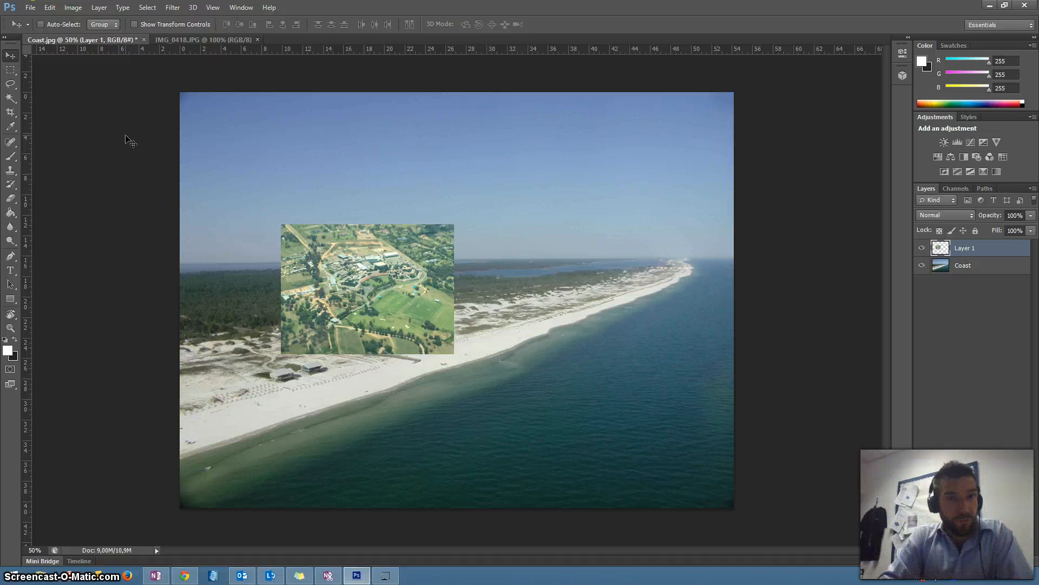
pyautogui.click(101, 112)
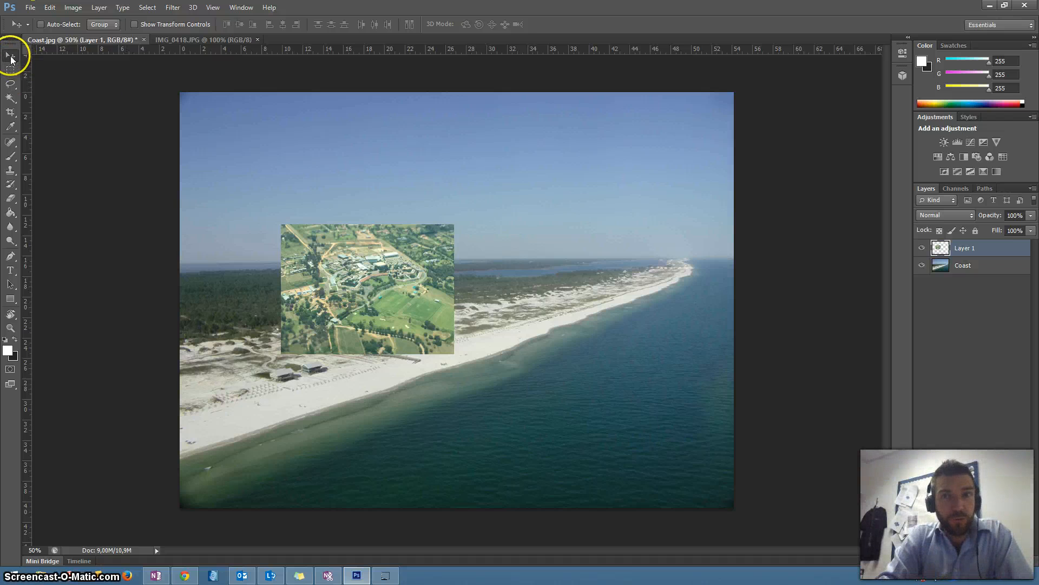